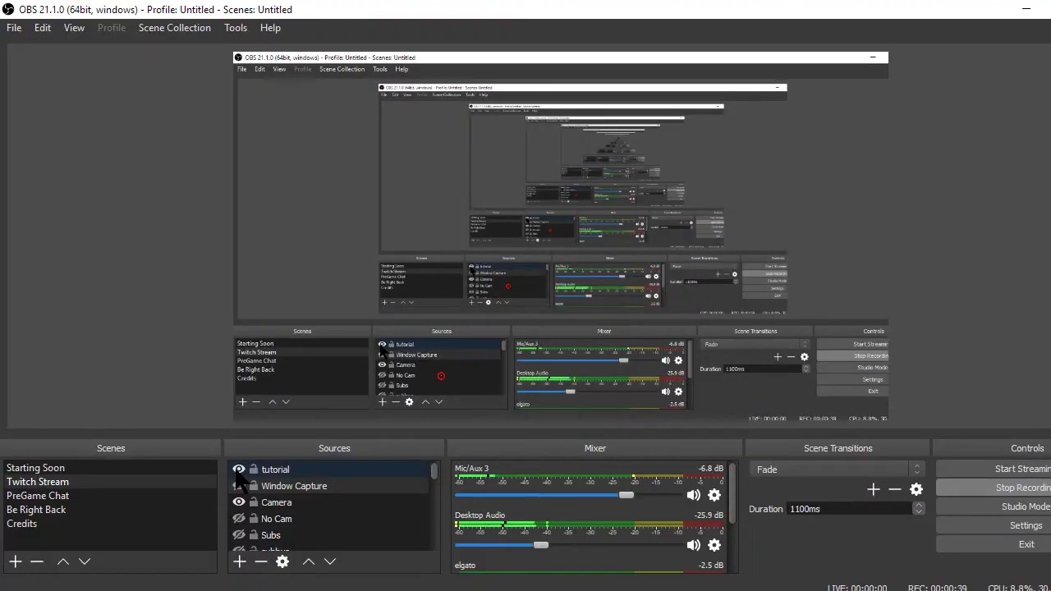
Hide the Window Capture source in the Twitch Stream scene
{"action": "left_click", "coordinate": [239, 486]}
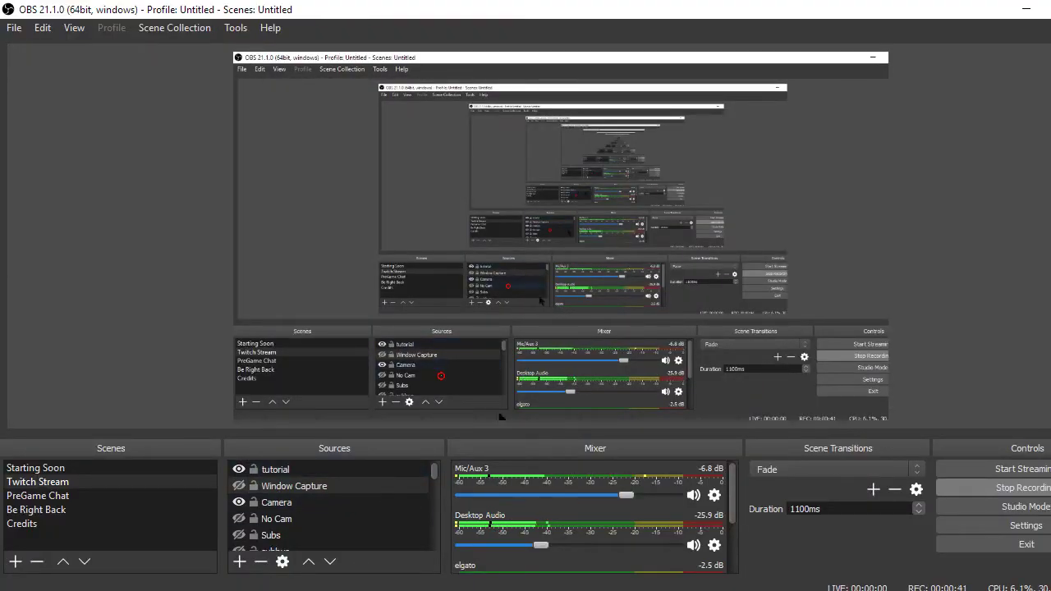
Minimise OBS and the Twitch browser window, then launch a fresh Google Chrome window
{"action": "left_click", "coordinate": [530, 588]}
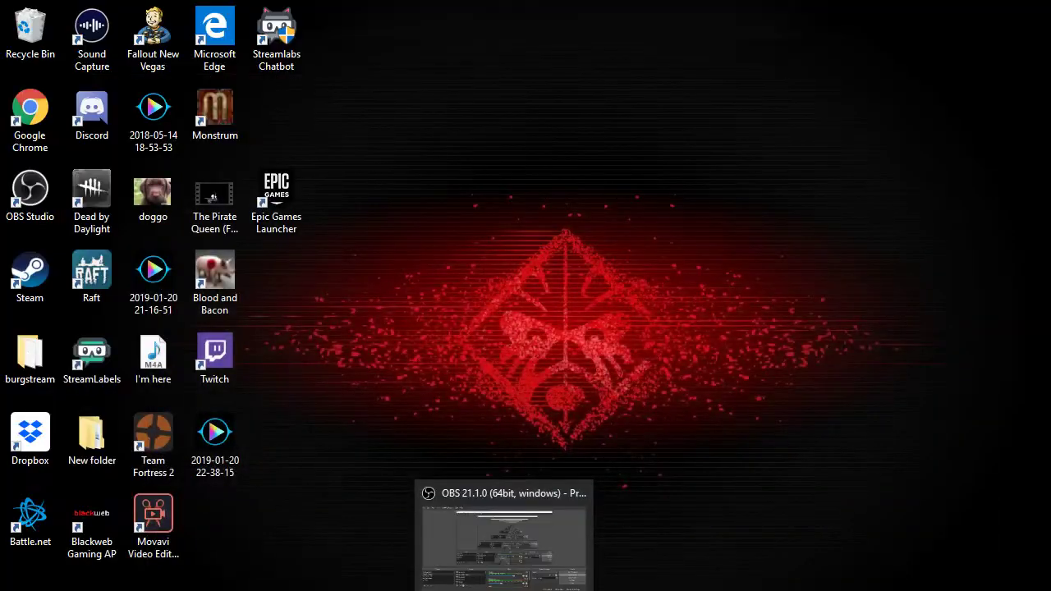
{"action": "mouse_move", "coordinate": [477, 587]}
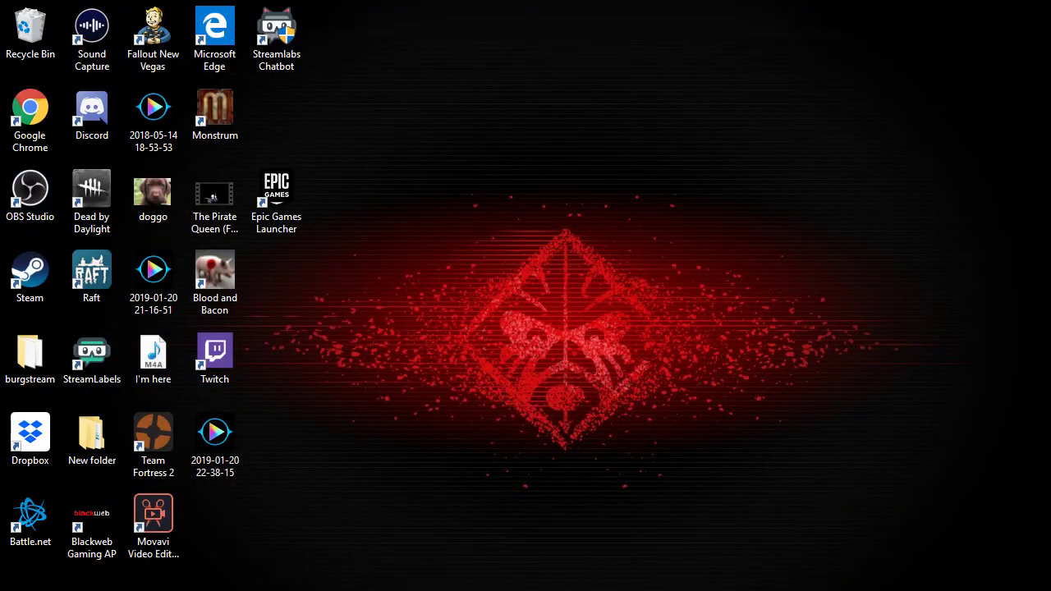
{"action": "left_click", "coordinate": [462, 588]}
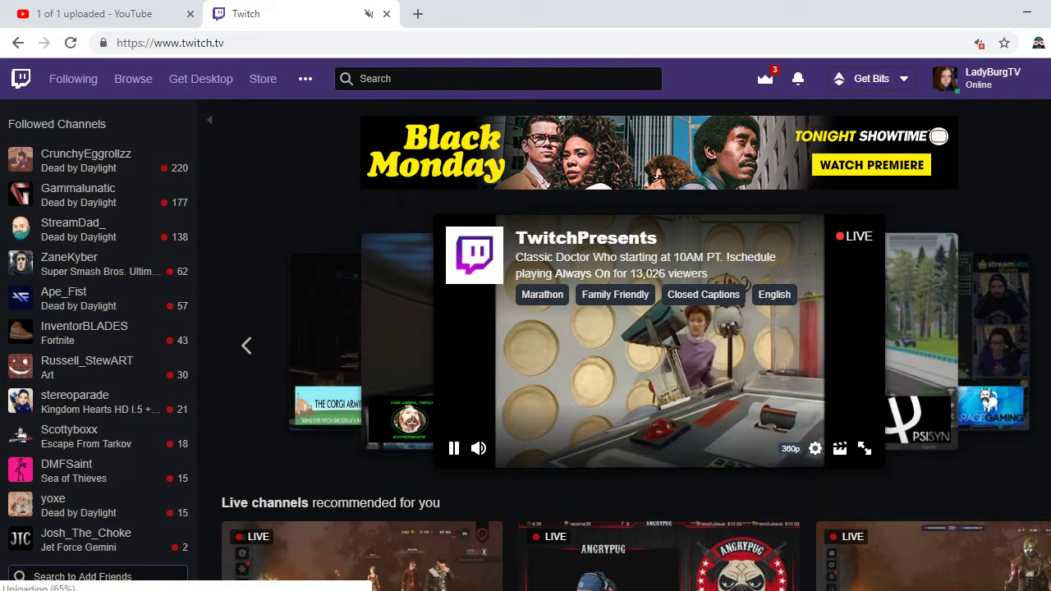
{"action": "left_click", "coordinate": [1030, 15]}
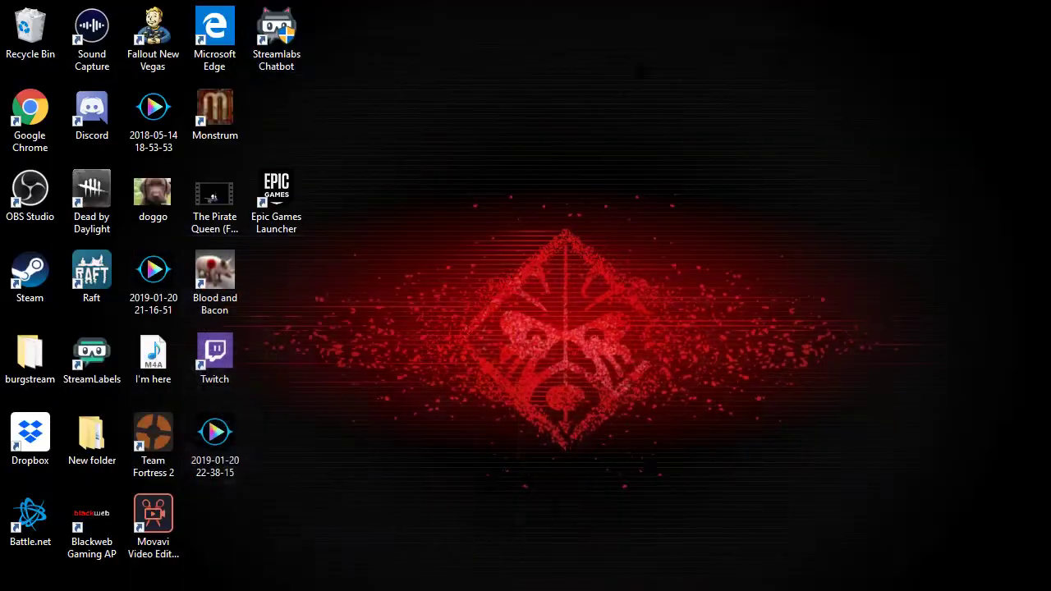
{"action": "double_click", "coordinate": [29, 111]}
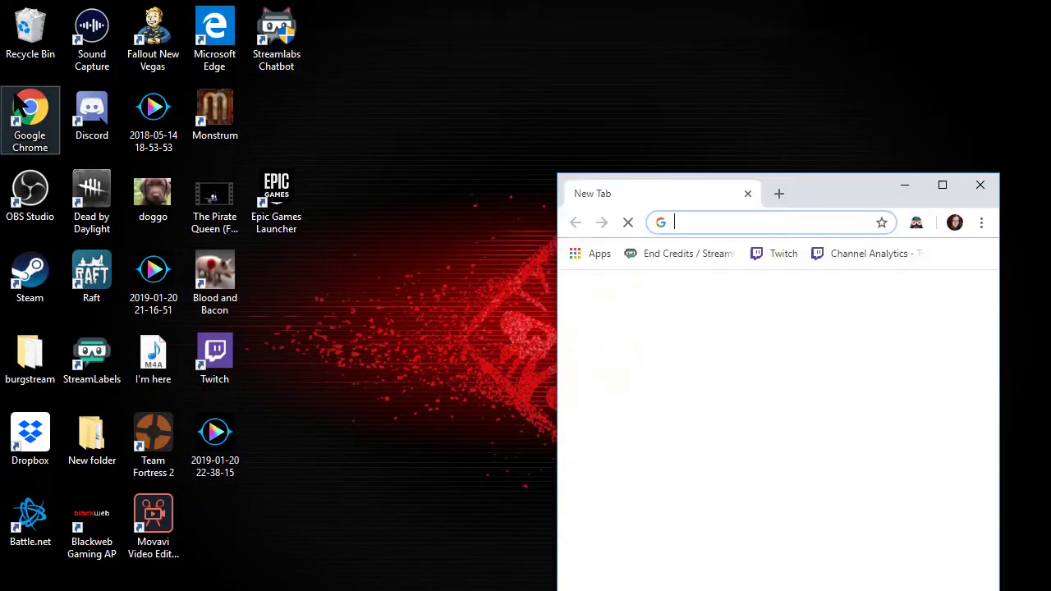
Open a new Chrome incognito window from the browser menu and maximise it
{"action": "left_click", "coordinate": [982, 223]}
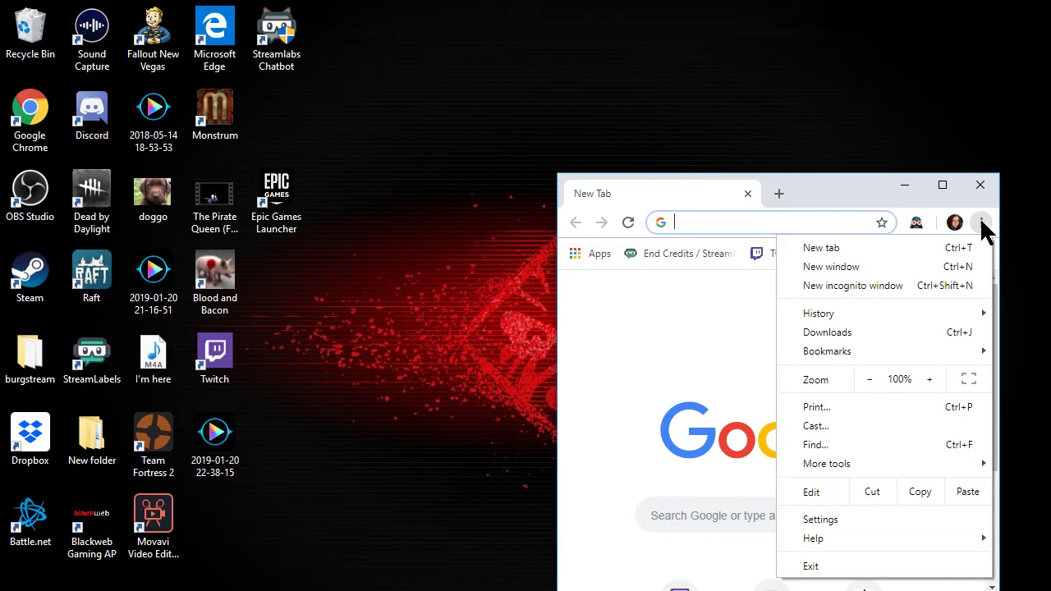
{"action": "left_click", "coordinate": [968, 284]}
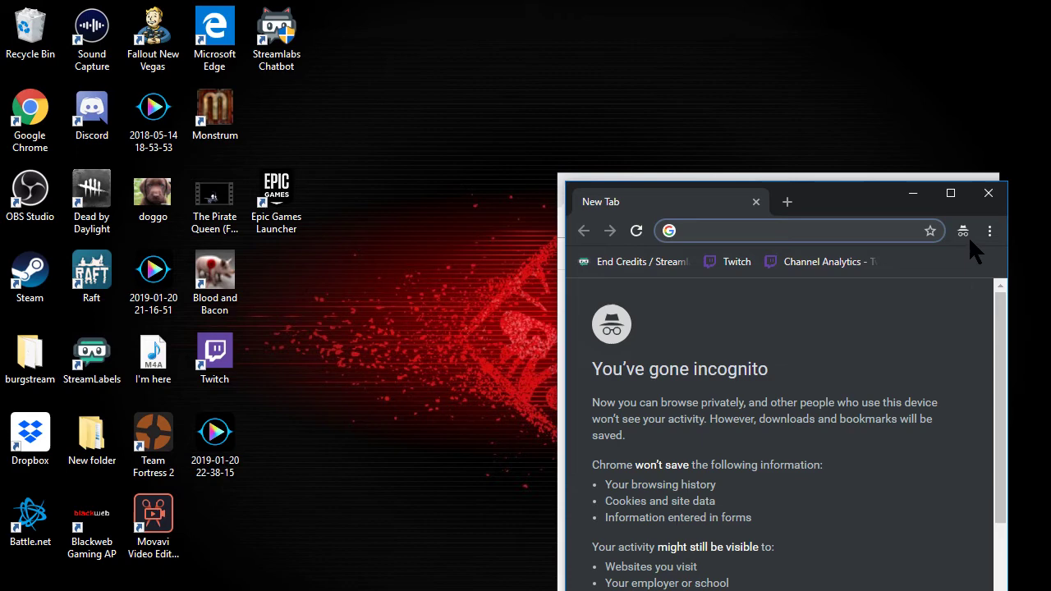
{"action": "left_click", "coordinate": [950, 194]}
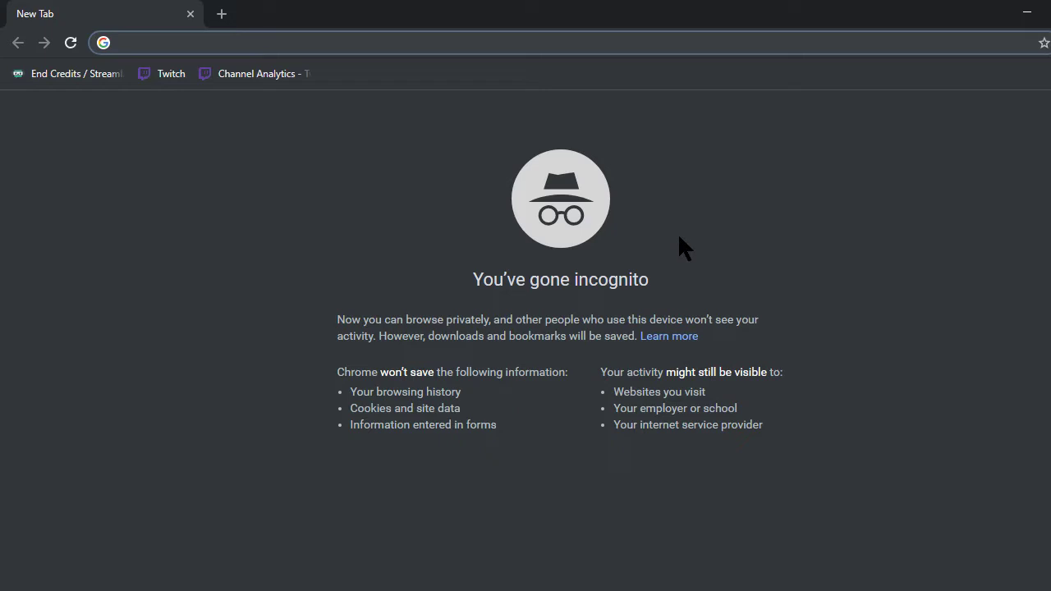
Load webcaptioner.com and click Start Captioning
{"action": "type", "text": "webcaptioner.com"}
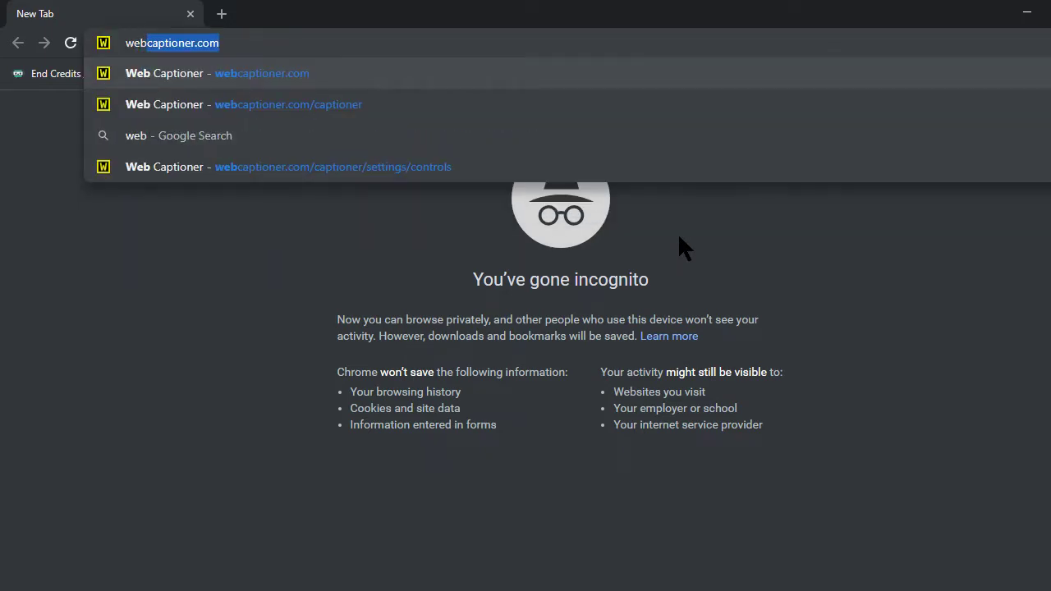
{"action": "key", "text": "Return"}
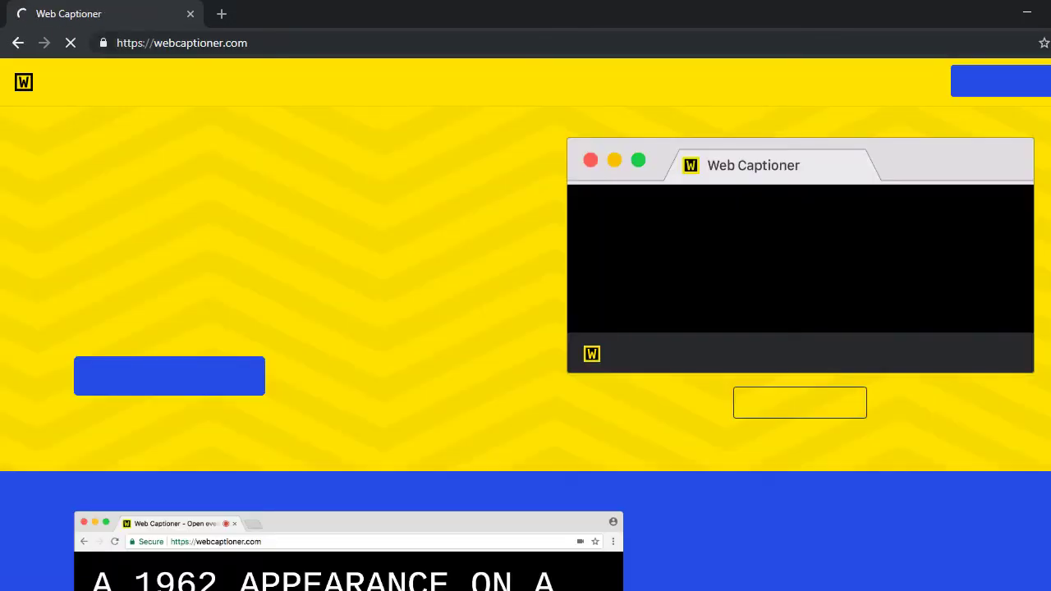
{"action": "left_click", "coordinate": [179, 390]}
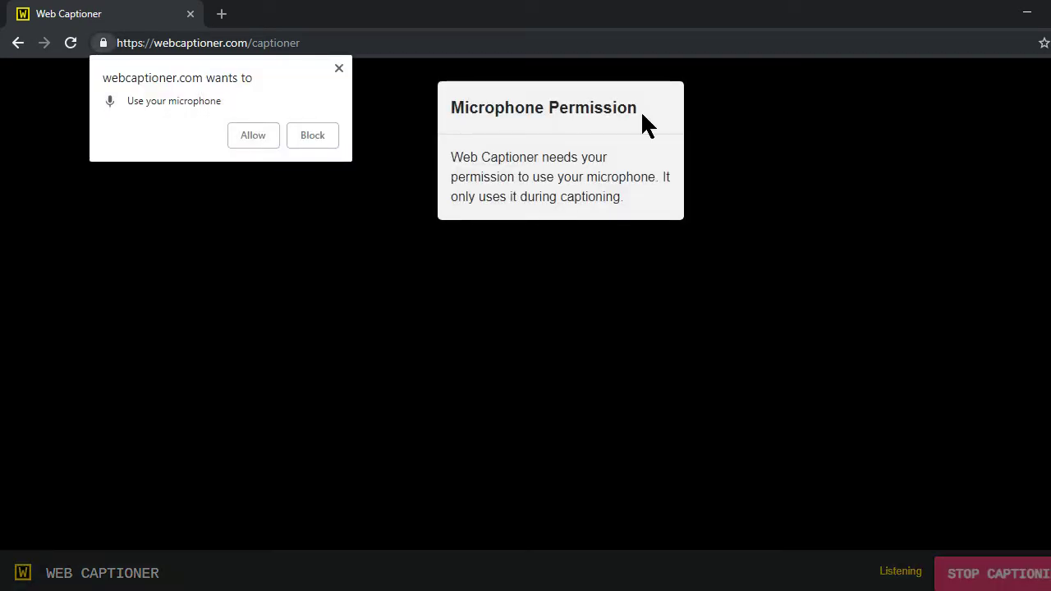
Allow webcaptioner.com to use the microphone
{"action": "left_click", "coordinate": [243, 135]}
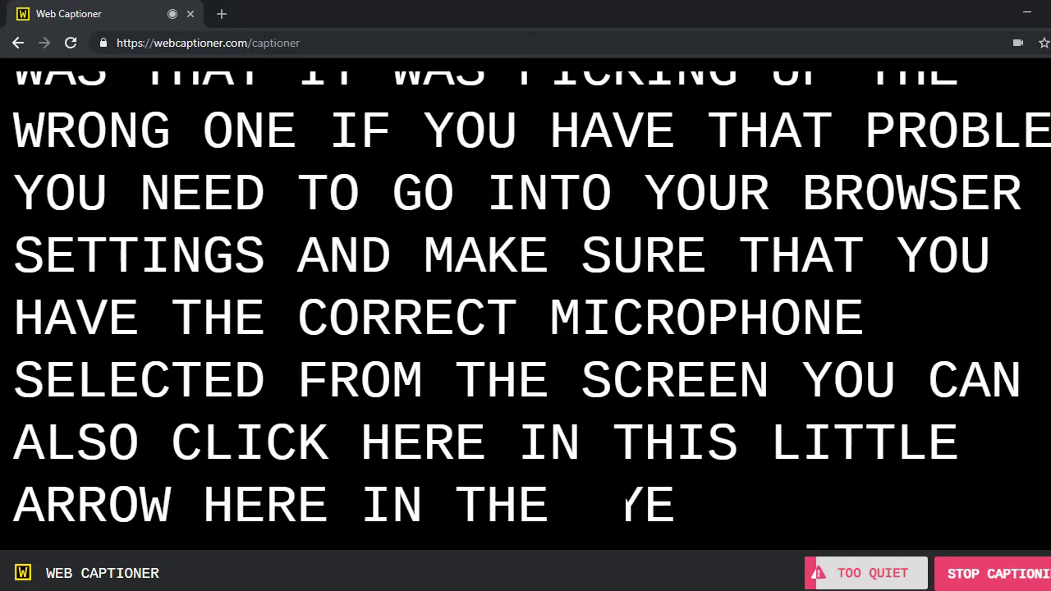
Open Web Captioner's Settings and view the Appearance page, then the Censor page
{"action": "left_click", "coordinate": [1047, 573]}
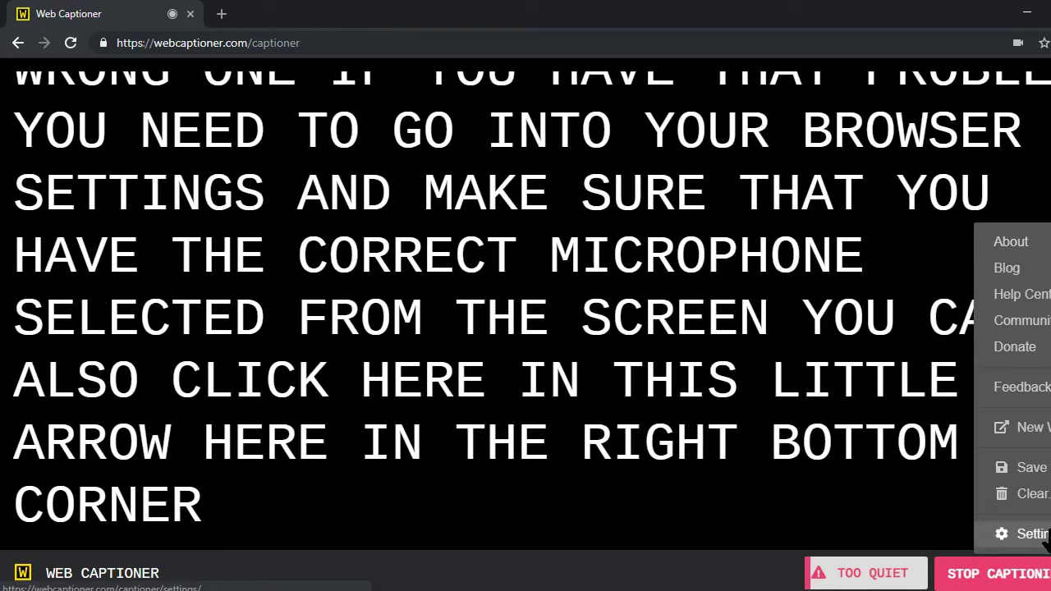
{"action": "left_click", "coordinate": [1035, 534]}
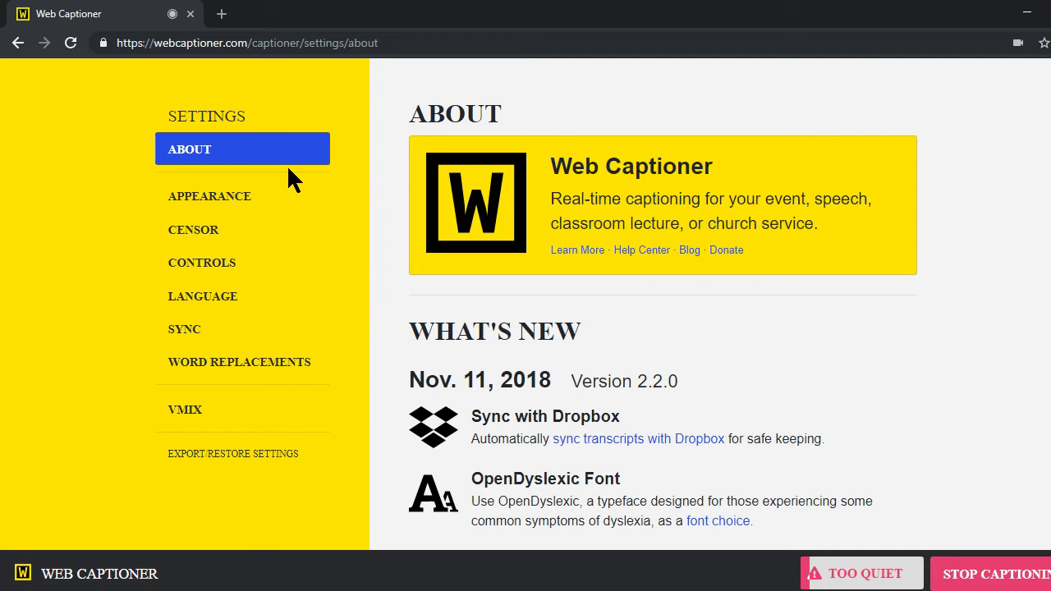
{"action": "left_click", "coordinate": [197, 202]}
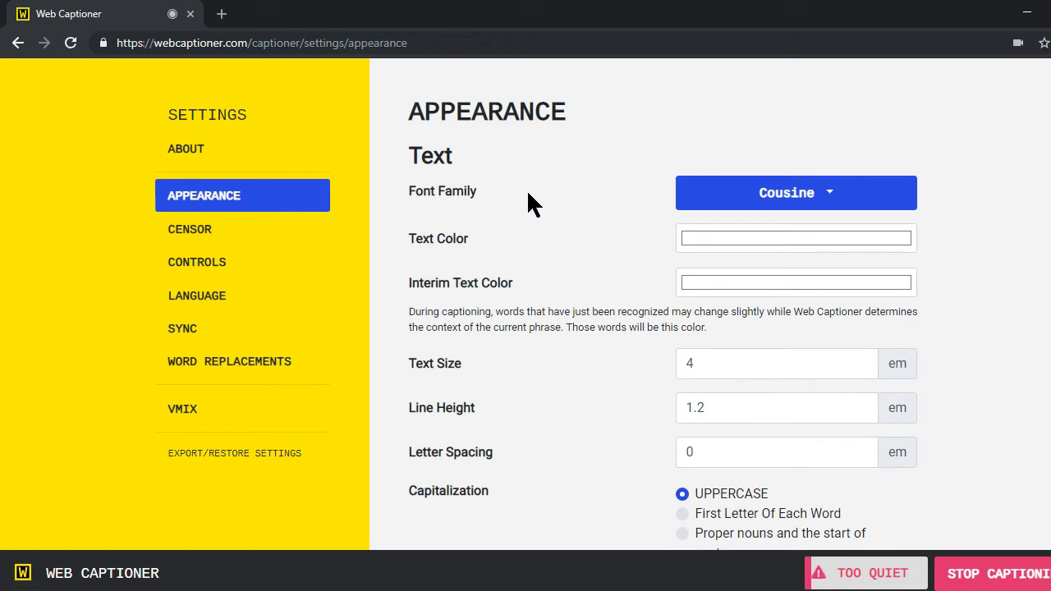
{"action": "left_click", "coordinate": [215, 234]}
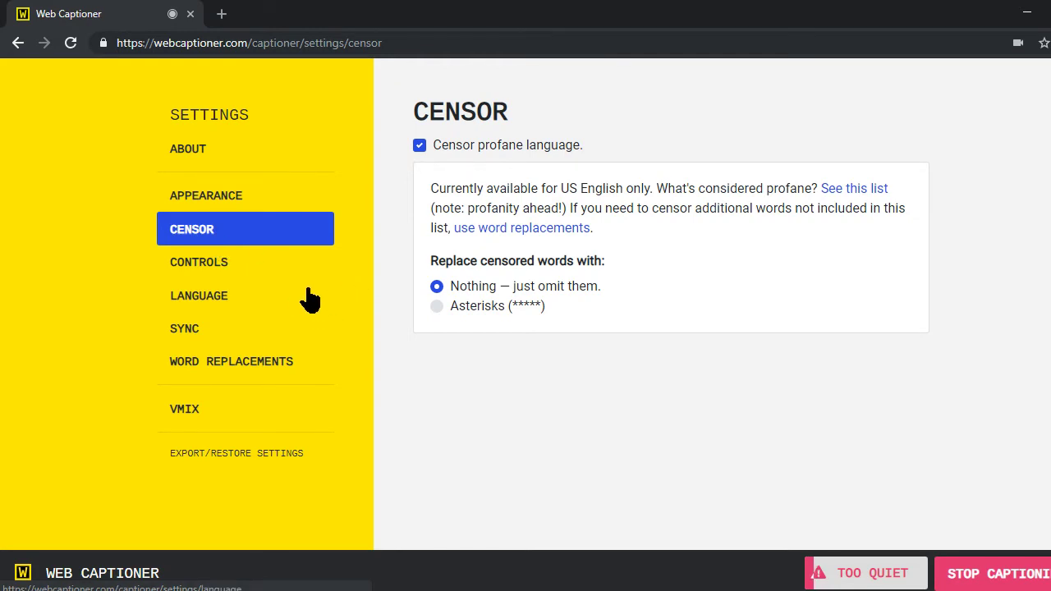
Review the Controls, Language and Sync settings, then stop and restart captioning
{"action": "left_click", "coordinate": [257, 268]}
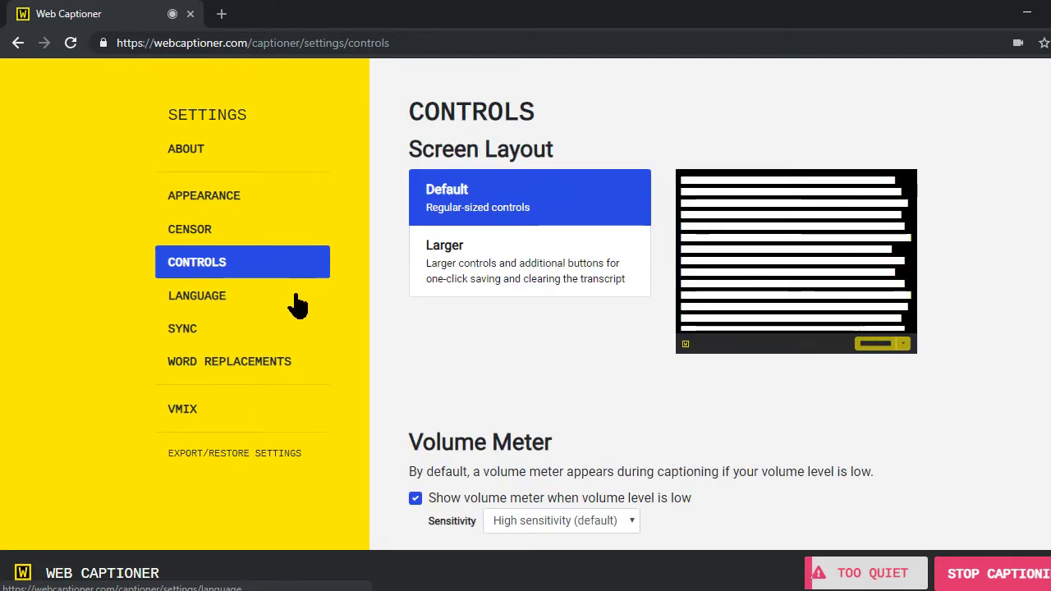
{"action": "left_click", "coordinate": [208, 300]}
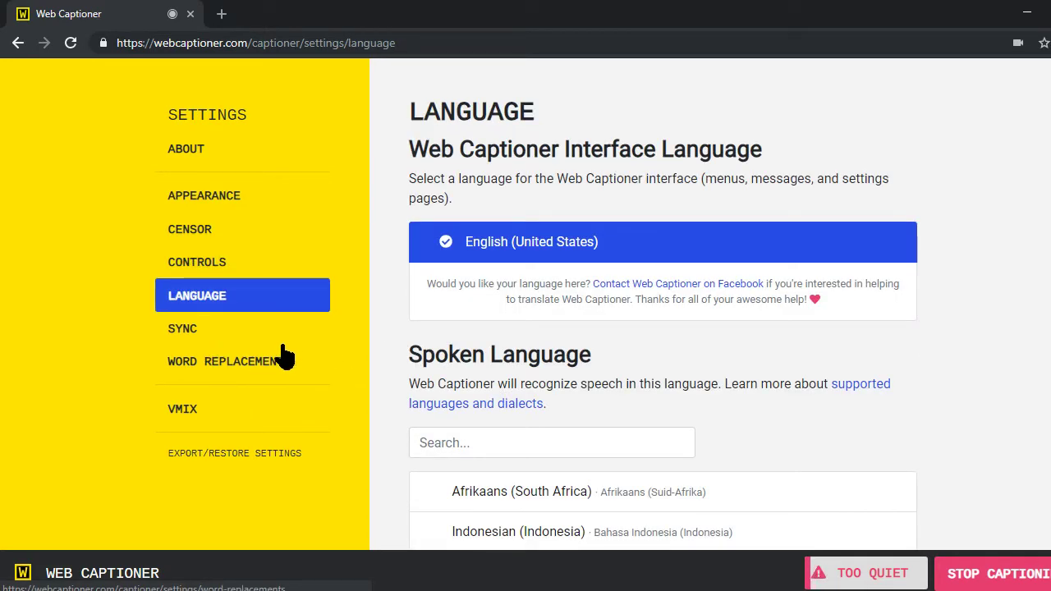
{"action": "left_click", "coordinate": [226, 337]}
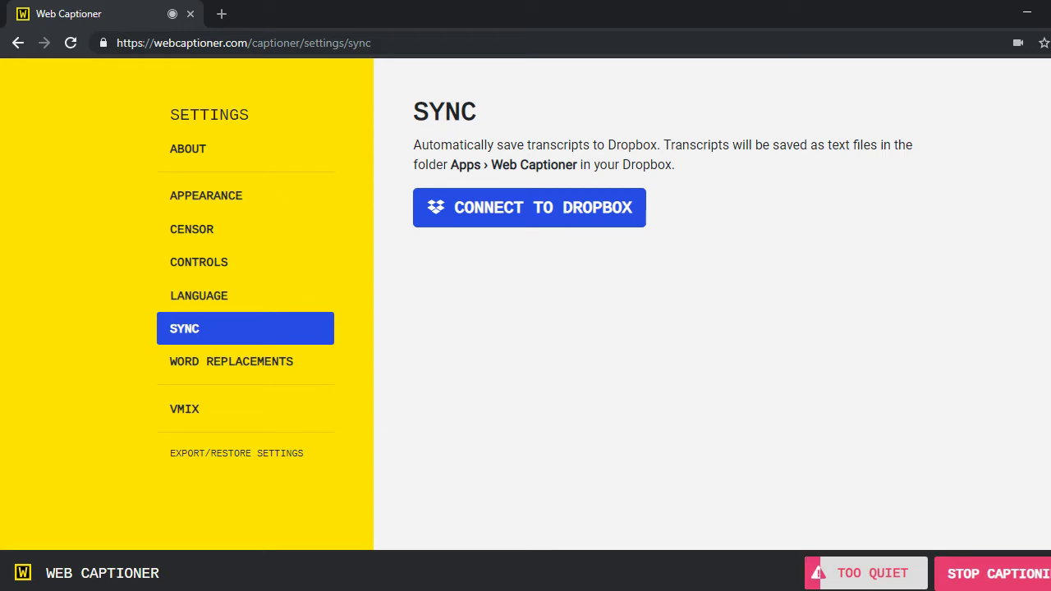
{"action": "left_click", "coordinate": [1038, 570]}
{"action": "left_click", "coordinate": [969, 579]}
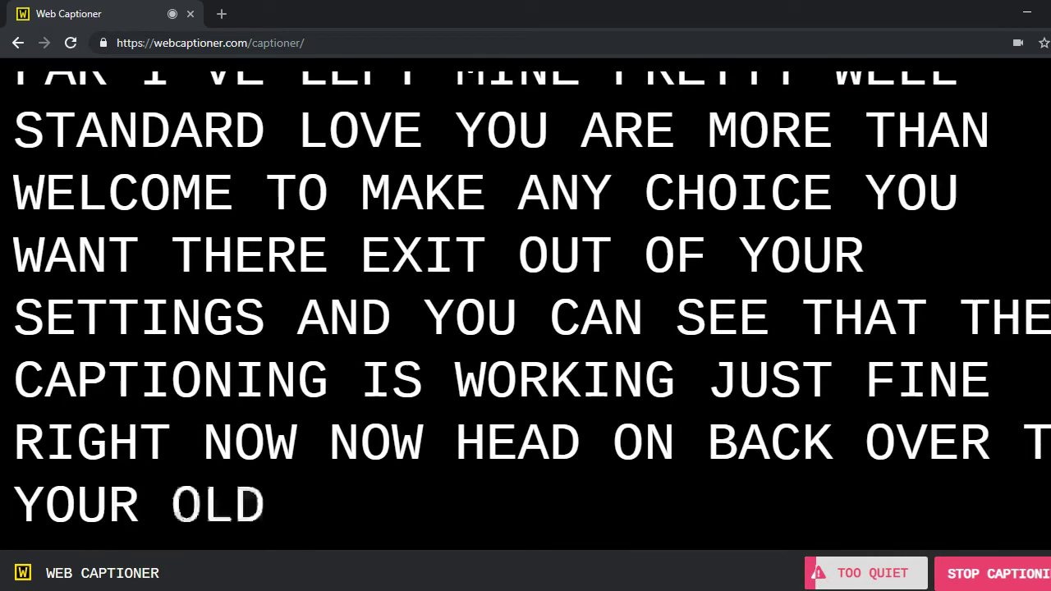
Switch from Chrome back to OBS Studio with Alt+Tab
{"action": "key", "text": "alt+Tab"}
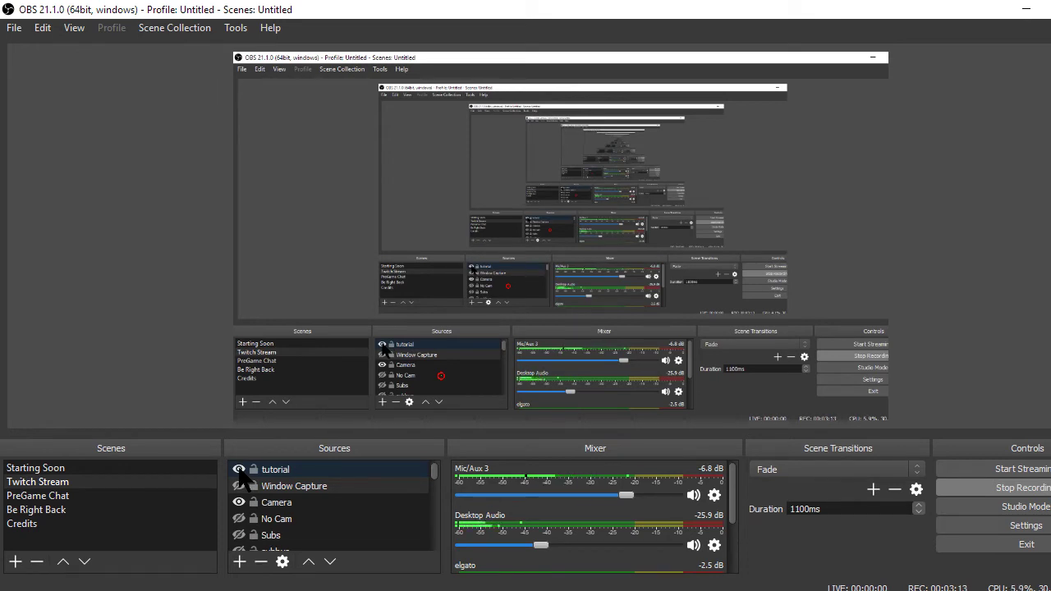
Add a Window Capture source named 'caption' capturing the Chrome Web Captioner window
{"action": "left_click", "coordinate": [240, 561]}
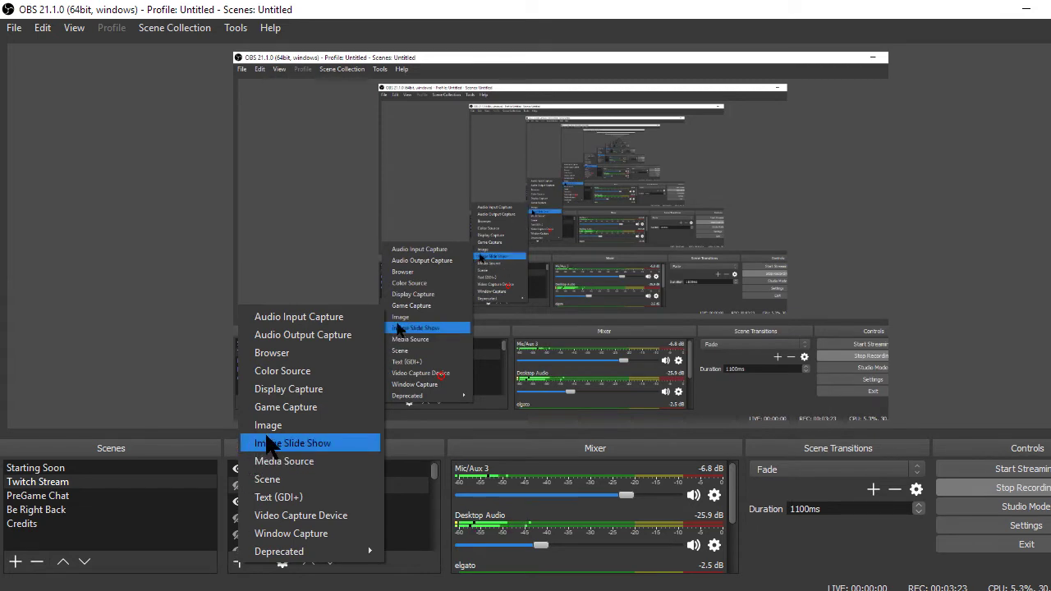
{"action": "left_click", "coordinate": [320, 535]}
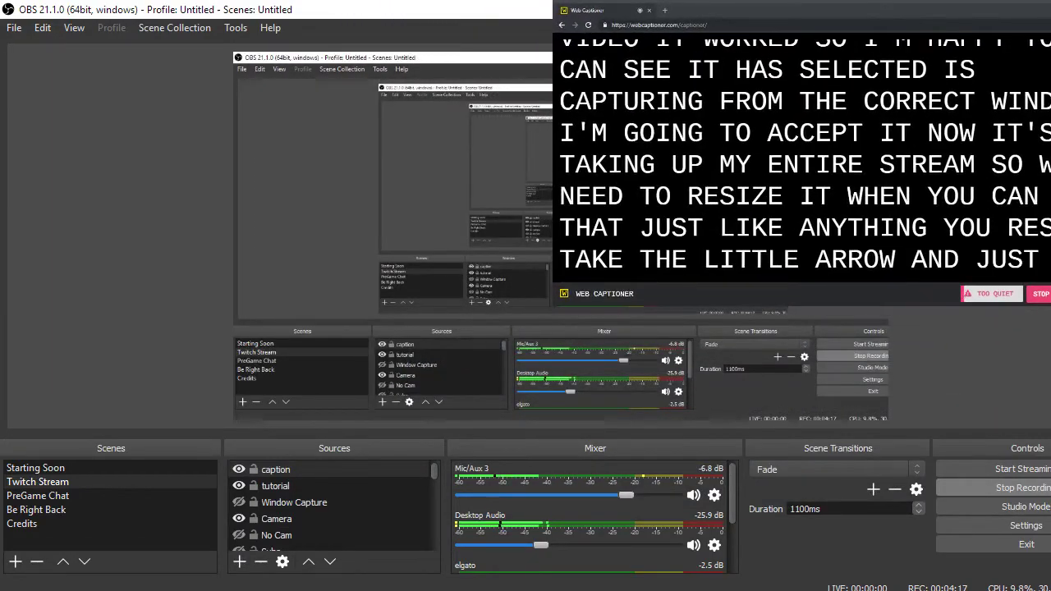
Move the caption source toward the centre, shrink it, and drag it lower in the preview
{"action": "left_click_drag", "start_coordinate": [738, 10], "coordinate": [422, 204]}
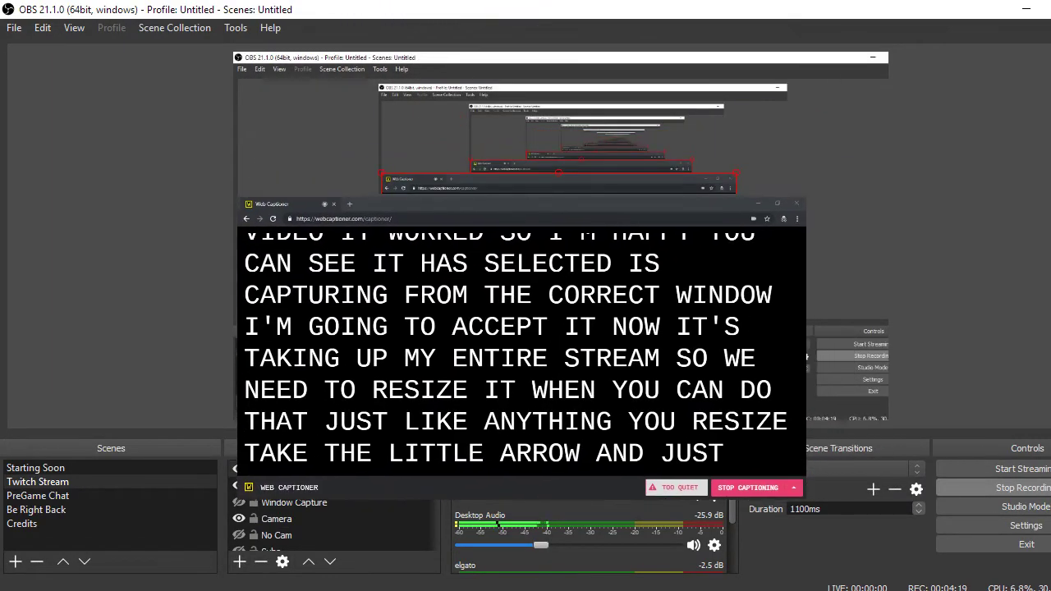
{"action": "left_click_drag", "start_coordinate": [236, 497], "coordinate": [394, 415]}
{"action": "left_click_drag", "start_coordinate": [574, 201], "coordinate": [468, 304]}
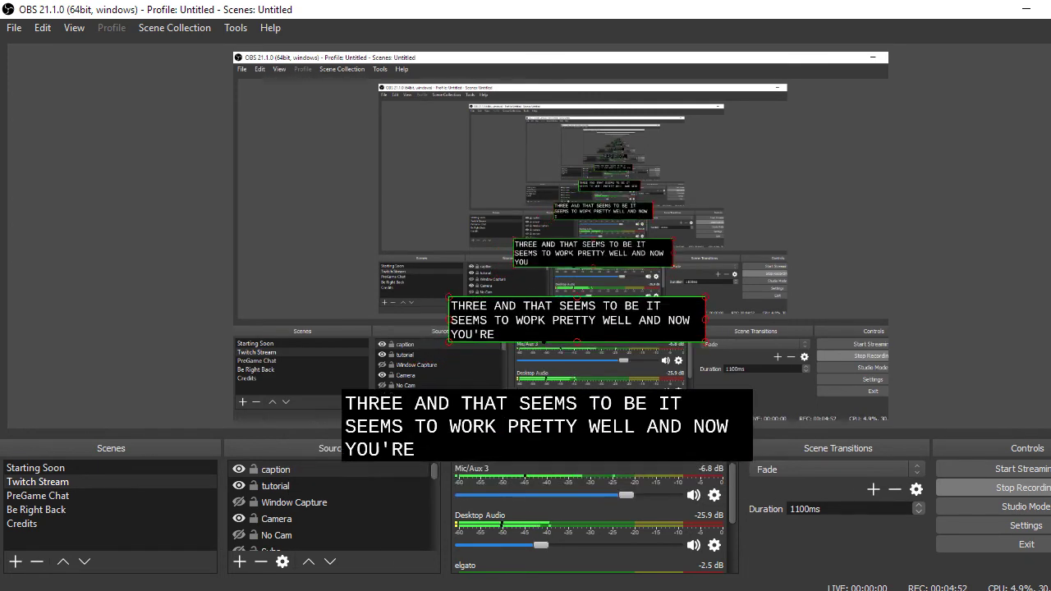
Drag the caption box down to the bottom centre of the preview
{"action": "left_click_drag", "start_coordinate": [493, 348], "coordinate": [518, 415]}
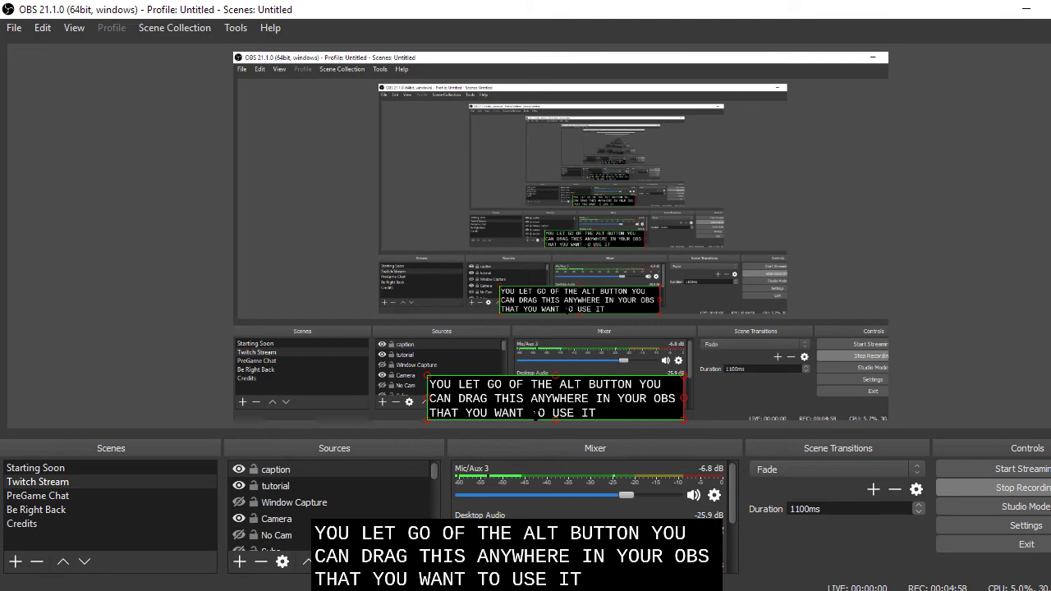
{"action": "left_click_drag", "start_coordinate": [535, 413], "coordinate": [502, 419]}
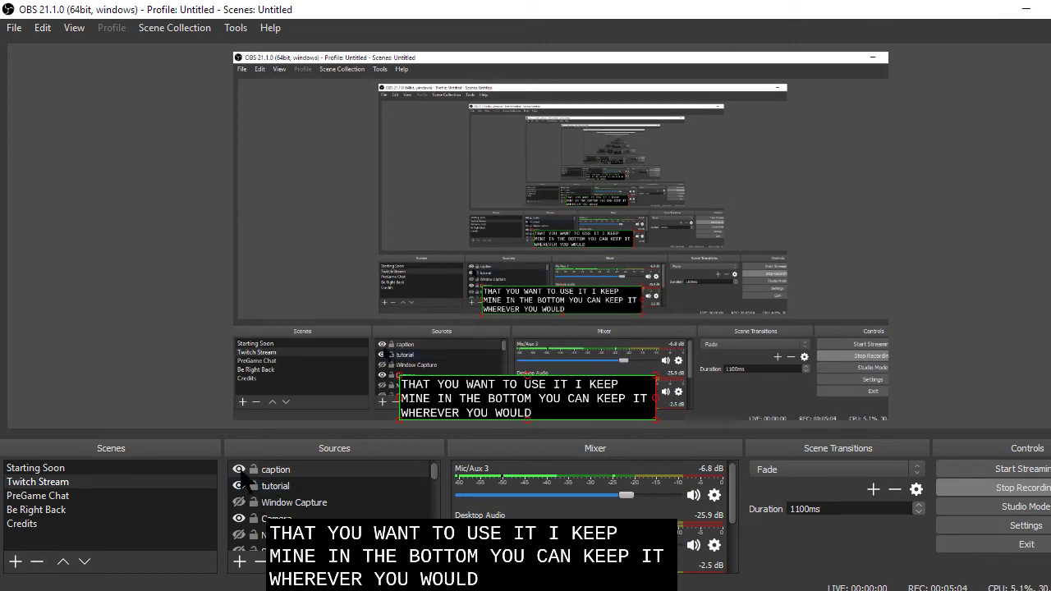
Hide and then re-show the caption source to confirm it toggles correctly
{"action": "left_click", "coordinate": [238, 469]}
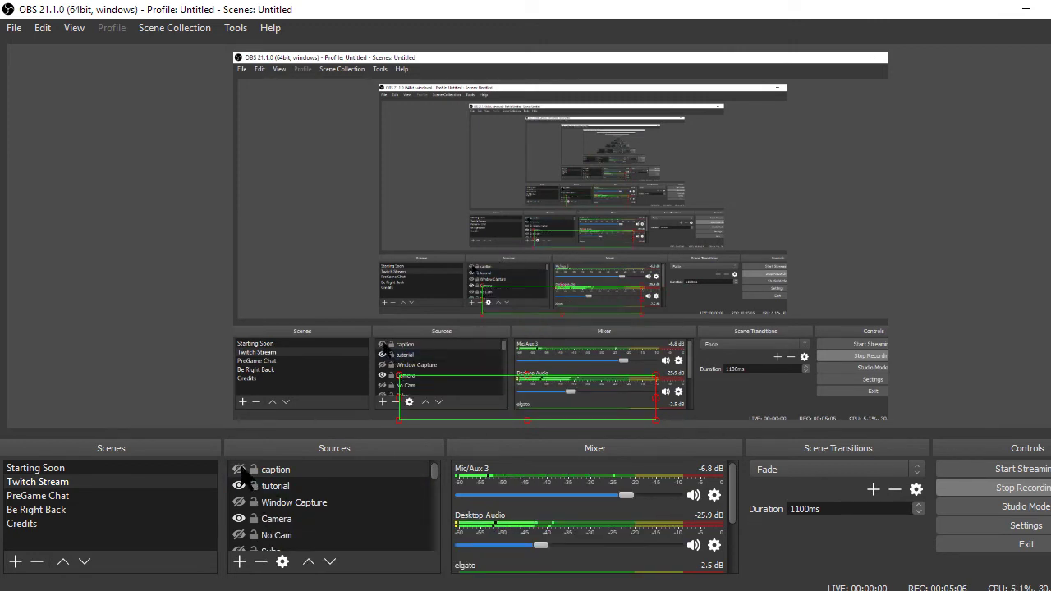
{"action": "left_click", "coordinate": [238, 469]}
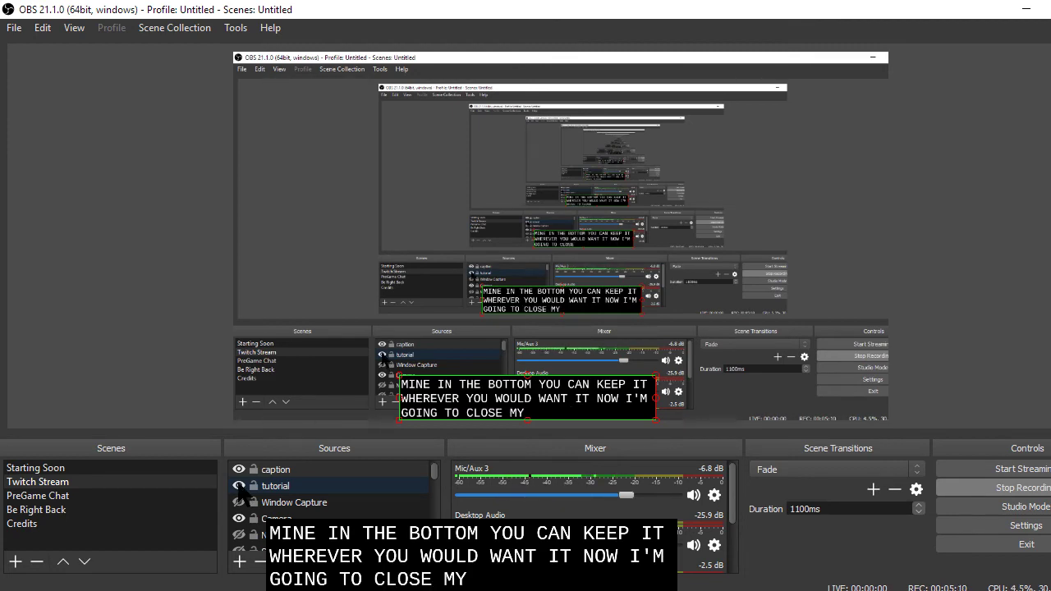
Hide the tutorial screen-capture source so the PS4 game feed shows with captions
{"action": "left_click", "coordinate": [238, 486]}
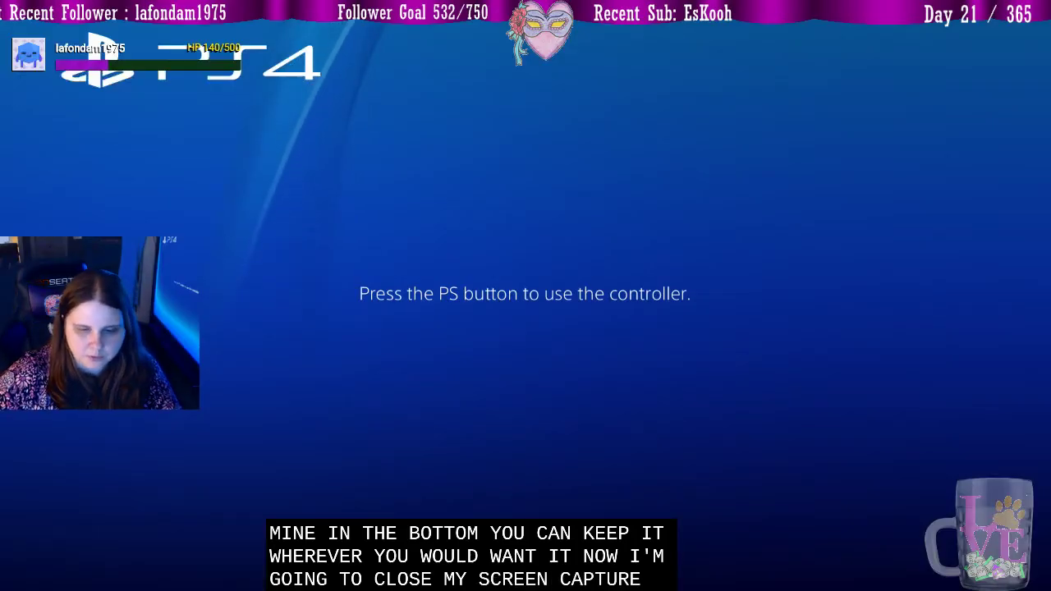